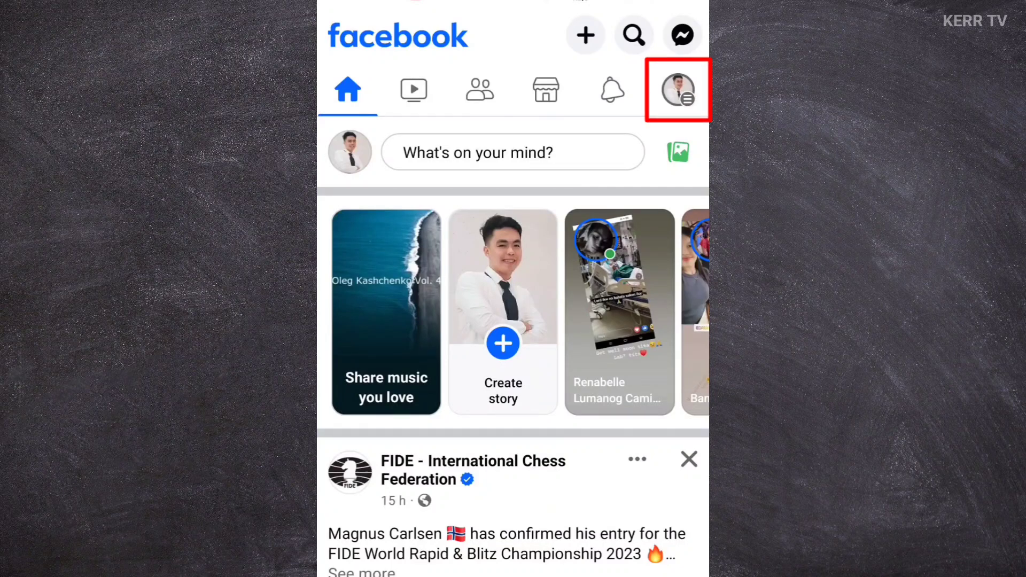
Step: Switch from the personal profile to the Mini Arrow Page using the account switcher
click(677, 90)
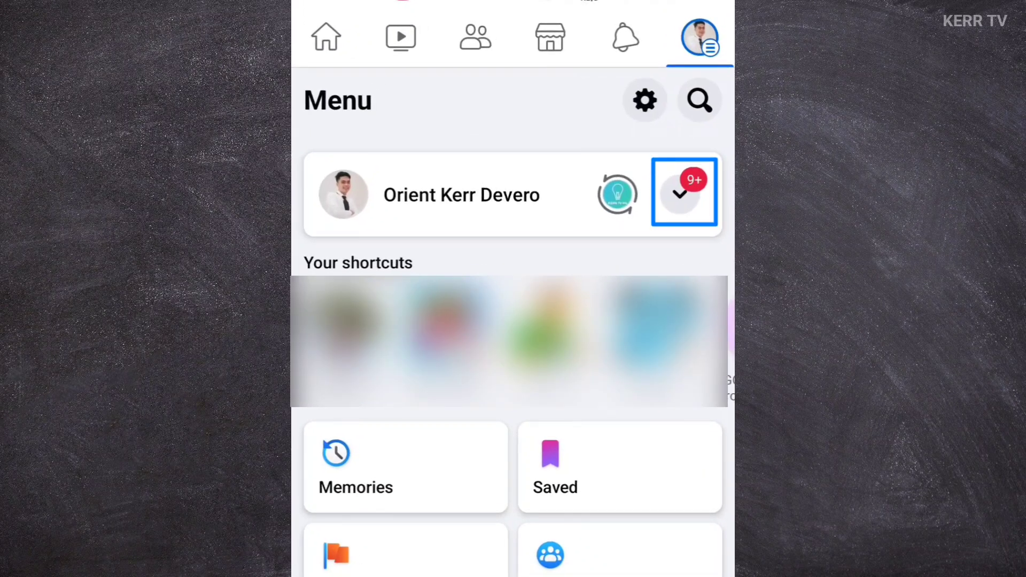
click(681, 193)
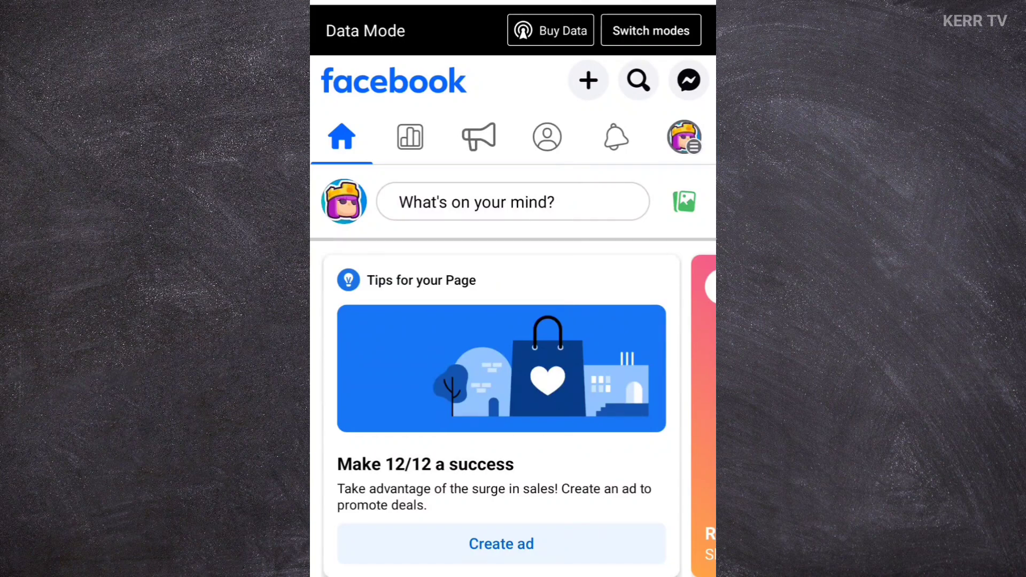
Step: Open Settings from the Page menu's Settings & privacy section
click(685, 137)
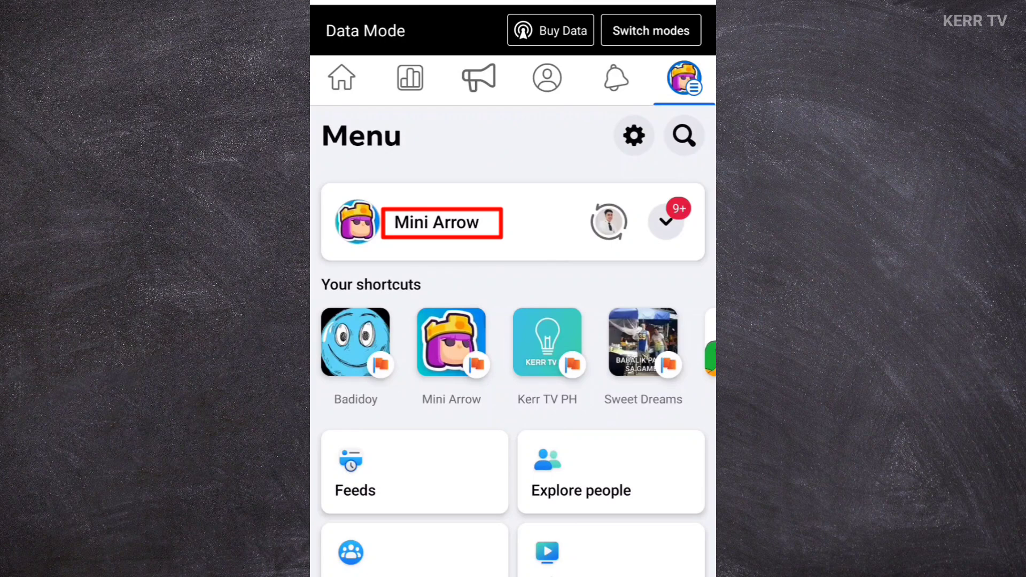
scroll(513, 321, down, 10)
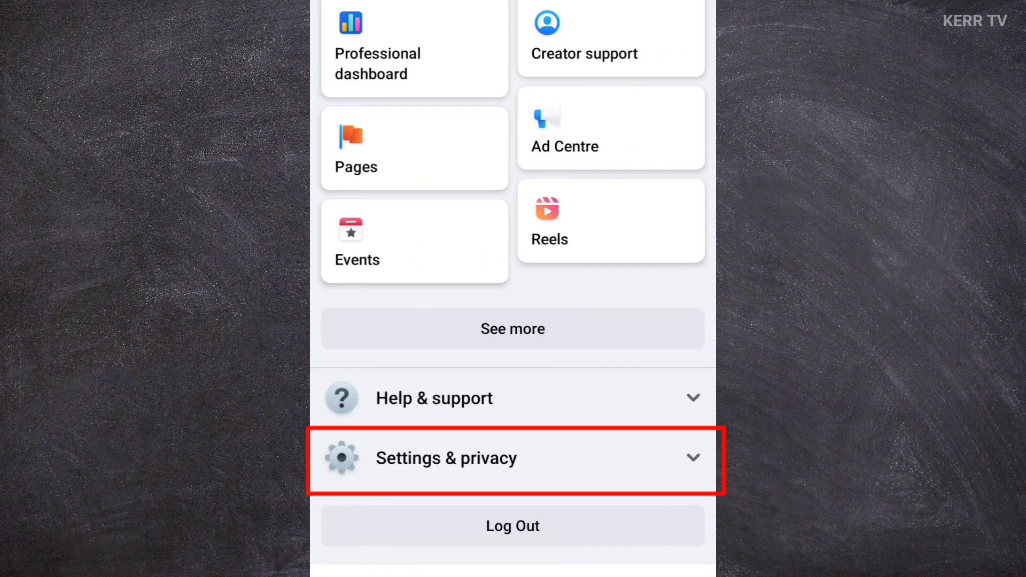
click(447, 458)
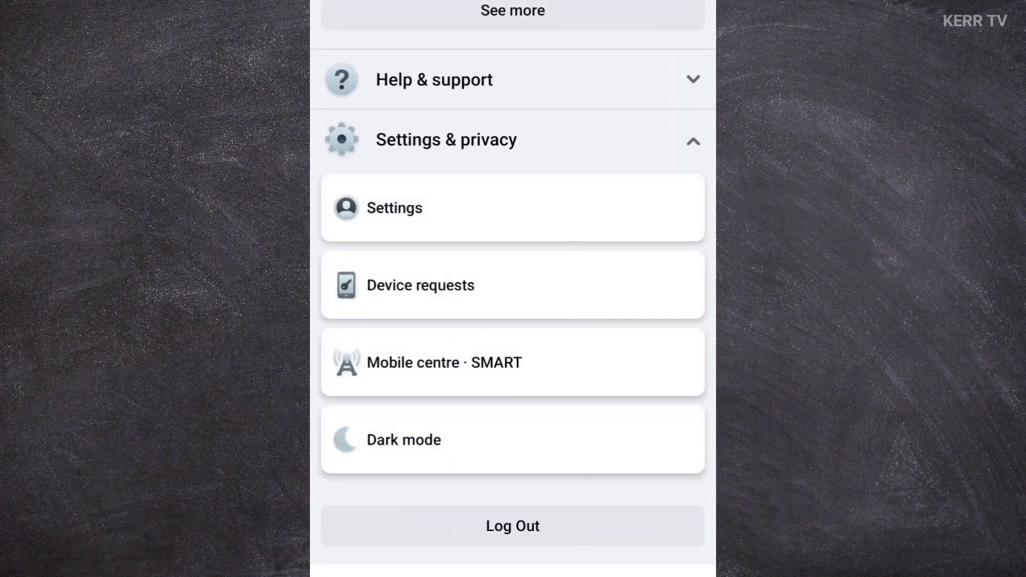
click(394, 208)
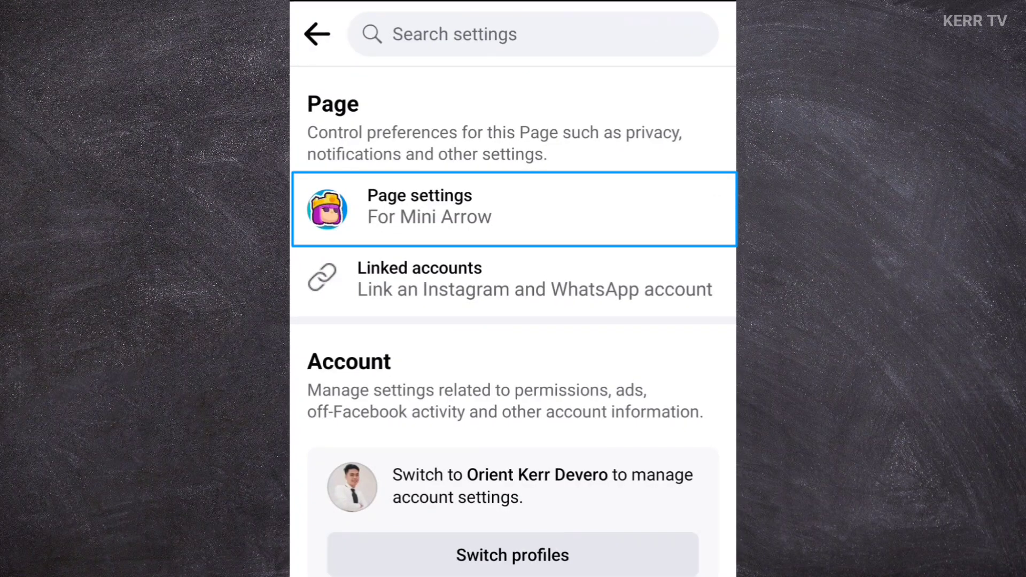
Step: Open the Page settings for Mini Arrow
click(428, 207)
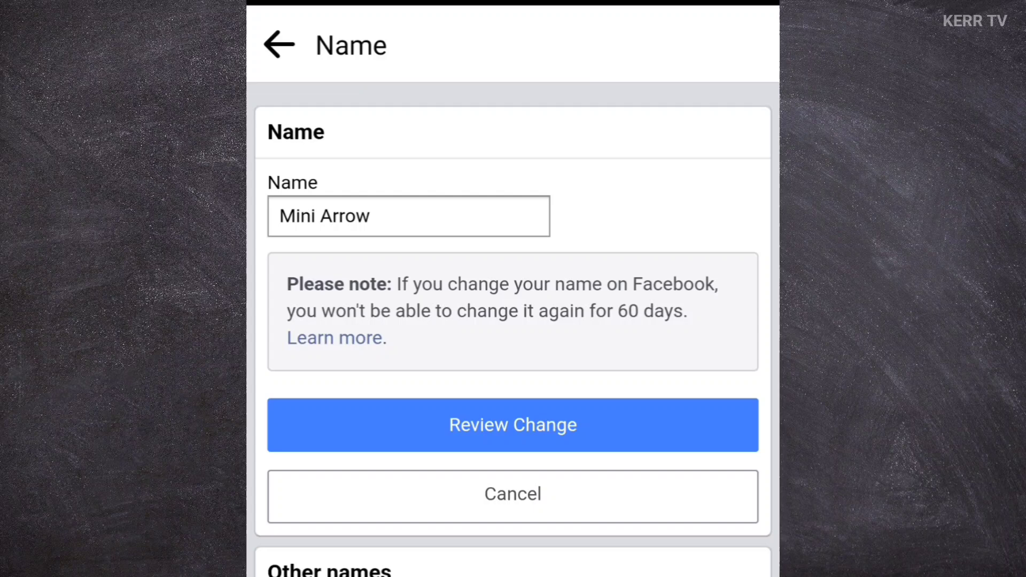
Step: Replace the Page name 'Mini Arrow' with 'Clash Mini Memes' and preview the change
key(BackSpace)
key(BackSpace)
key(BackSpace)
key(BackSpace)
key(BackSpace)
key(BackSpace)
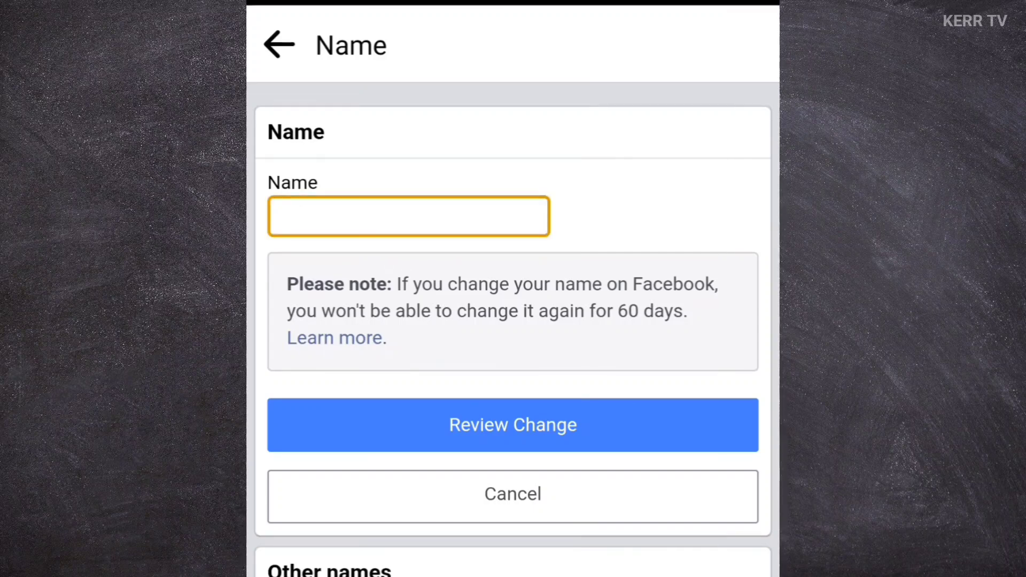
text(Clash )
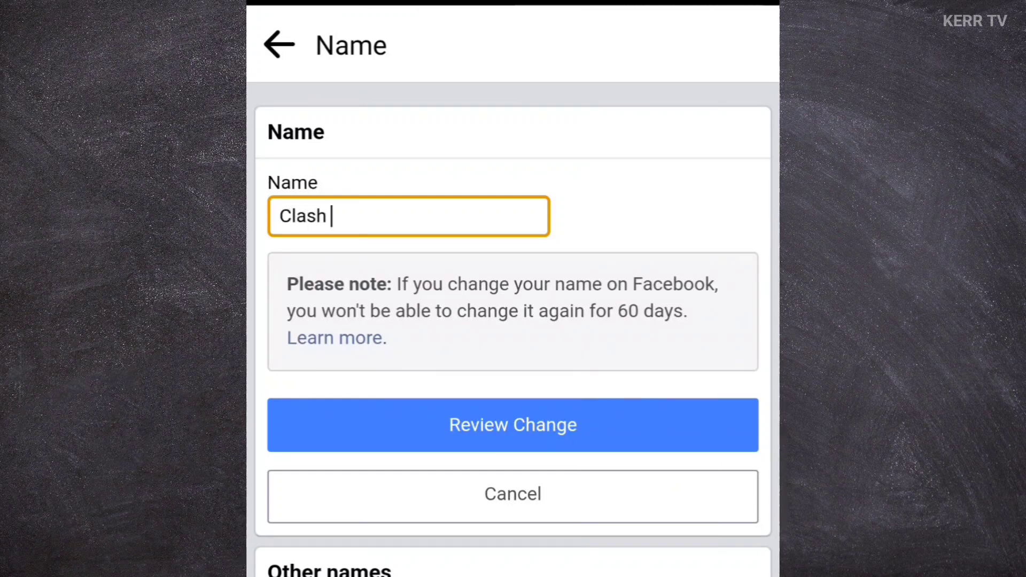
text(Mini Memes)
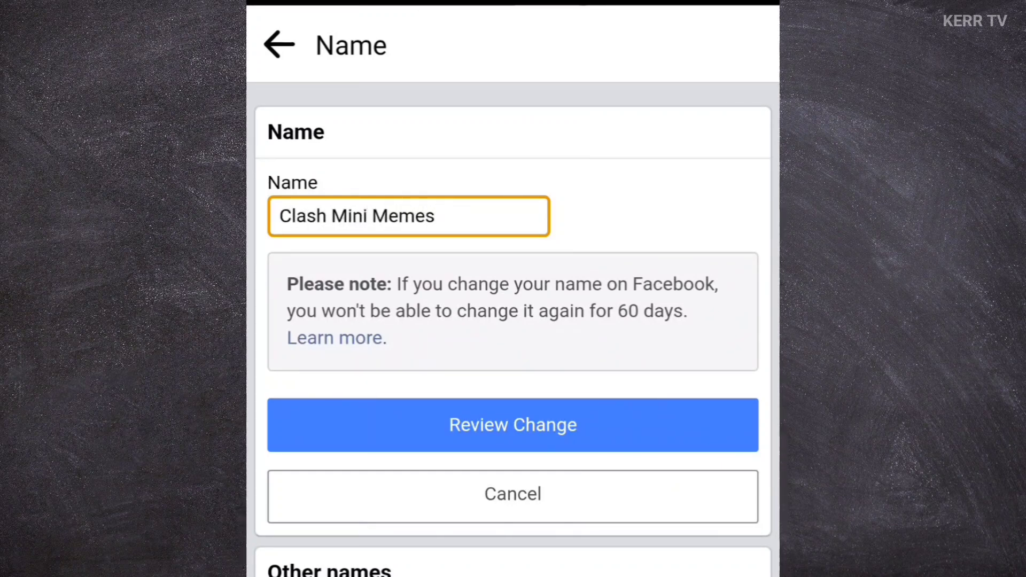
click(513, 426)
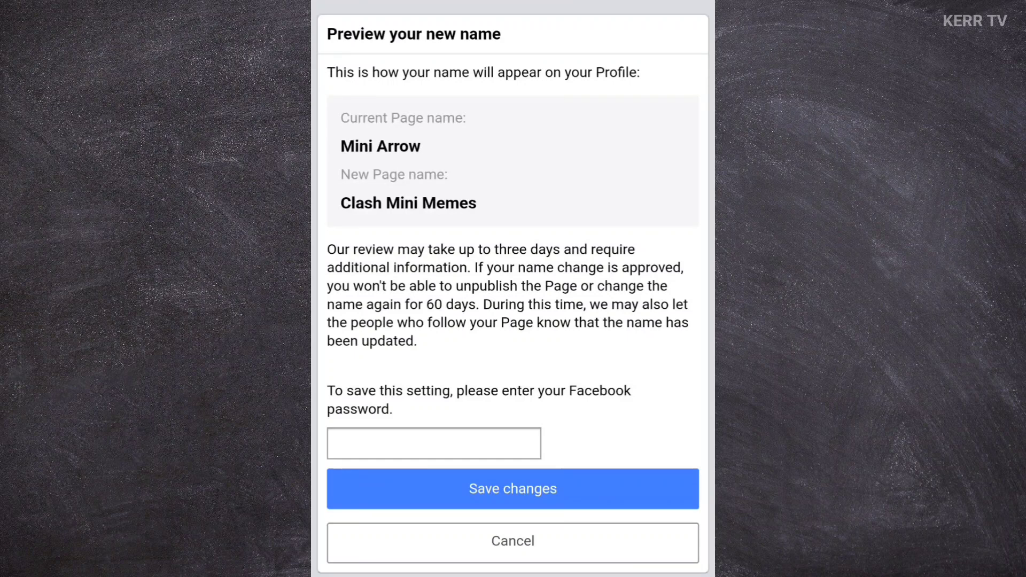
Step: Confirm with the password, save the 'Clash Mini Memes' name, and view the Page profile
click(434, 444)
text(•)
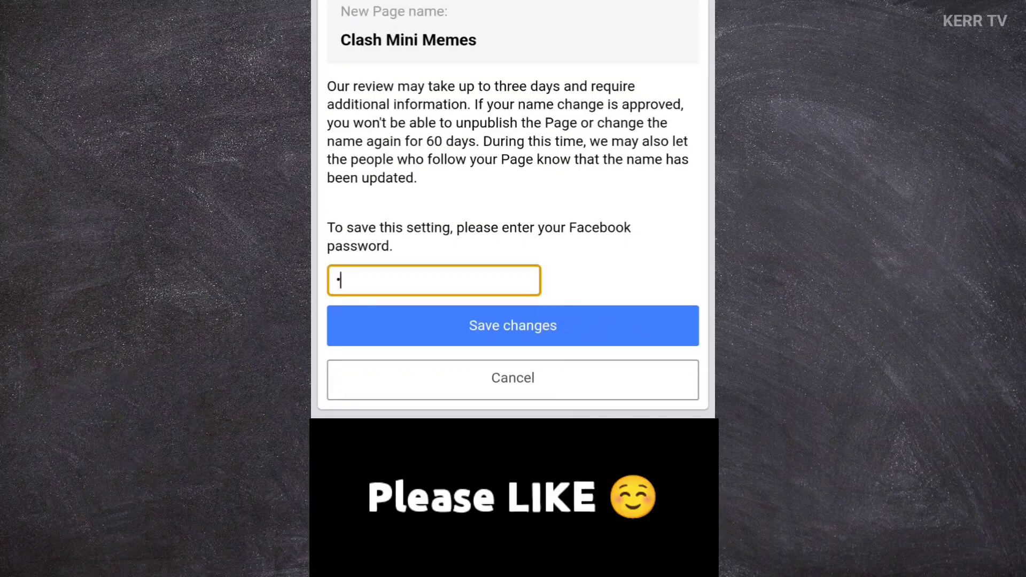
text(•••••)
text(••)
key(Escape)
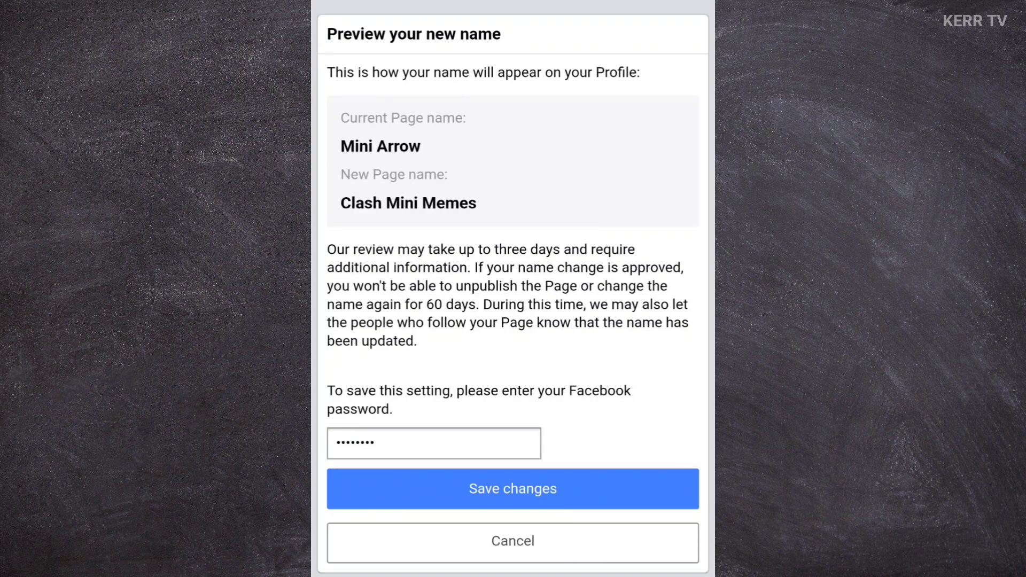
click(513, 488)
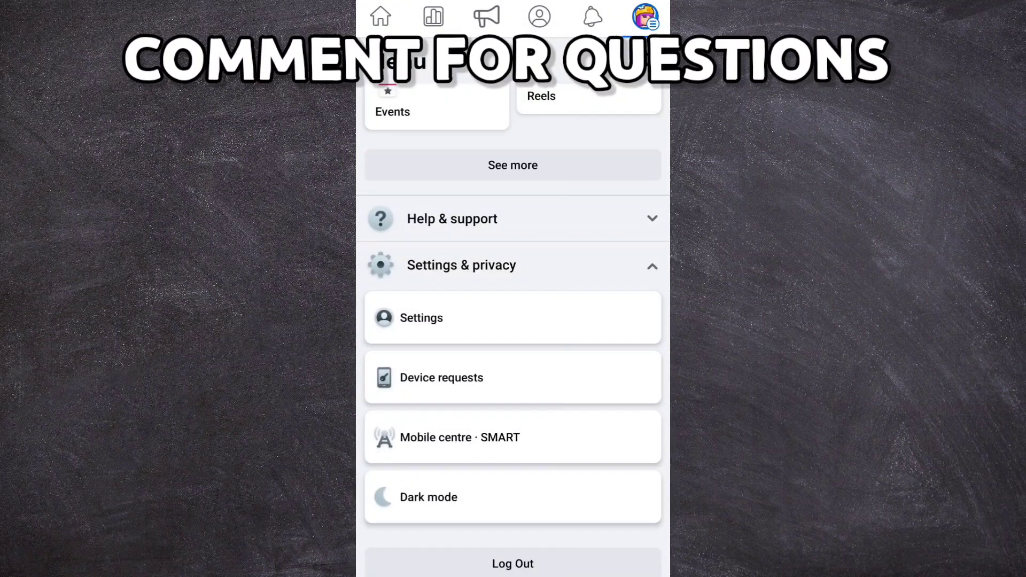
click(383, 112)
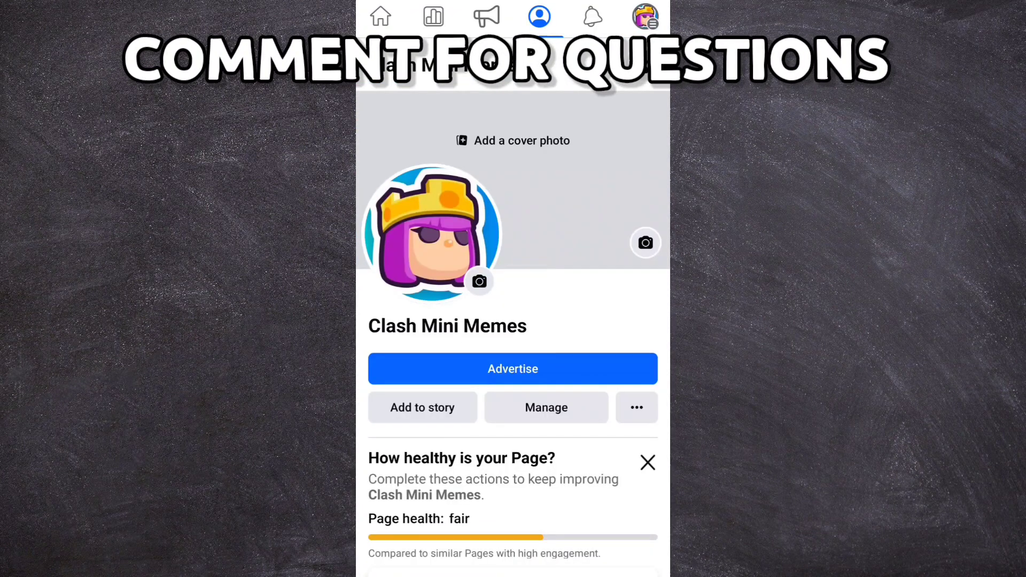